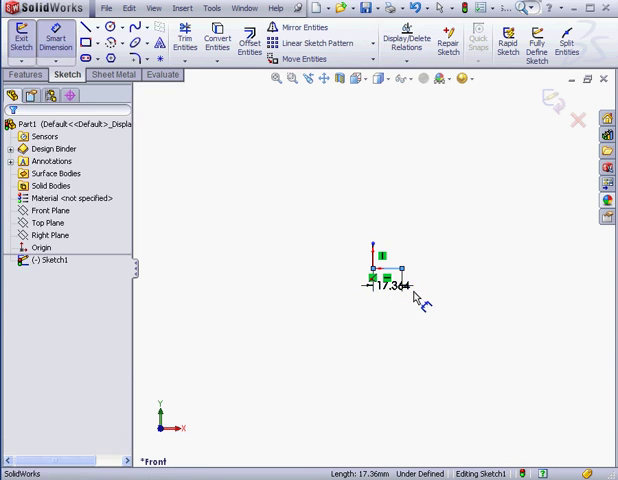
# Dimension the horizontal and vertical L lines to 5 mm each, placing dimensions beside the sketch.
pyautogui.click(418, 297)
pyautogui.write('5')
pyautogui.click(339, 310)
pyautogui.click(372, 256)
pyautogui.write('5')
pyautogui.click(307, 272)
pyautogui.scroll(-2, 375, 283)
pyautogui.scroll(-3, 379, 283)
pyautogui.scroll(-3, 372, 272)
pyautogui.moveTo(420, 362); pyautogui.dragTo(418, 292)
pyautogui.moveTo(315, 241)
pyautogui.mouseDown()
pyautogui.moveTo(341, 236)
pyautogui.moveTo(368, 246)
pyautogui.mouseUp()
pyautogui.scroll(-3, 391, 251)
# Exit the sketch and start a sheet-metal Base Flange from the L sketch.
pyautogui.click(554, 101)
pyautogui.click(125, 78)
pyautogui.click(30, 45)
pyautogui.moveTo(272, 367); pyautogui.dragTo(348, 325)
pyautogui.click(357, 78)
# View from the front and set 1.00 mm thickness with a 1 mm bend radius.
pyautogui.click(373, 112)
pyautogui.scroll(2, 287, 294)
pyautogui.scroll(1, 300, 310)
pyautogui.moveTo(61, 248); pyautogui.dragTo(27, 291)
pyautogui.write('1')
pyautogui.click(52, 348)
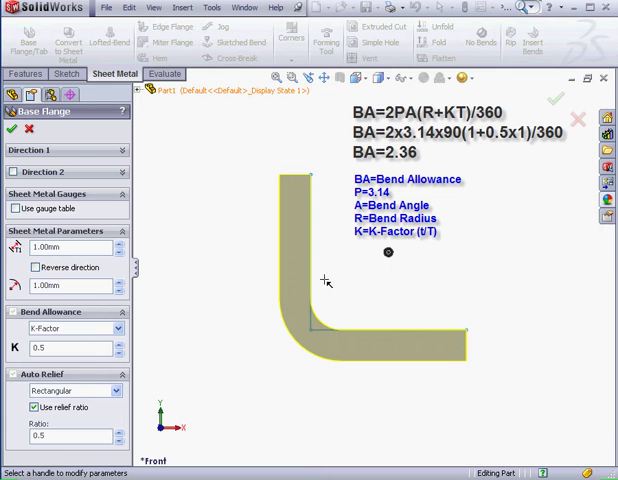
# Accept the base flange, disable Merge faces in Flat-Pattern1, and unsuppress it to flatten.
pyautogui.click(14, 130)
pyautogui.click(51, 300)
pyautogui.rightClick(46, 300)
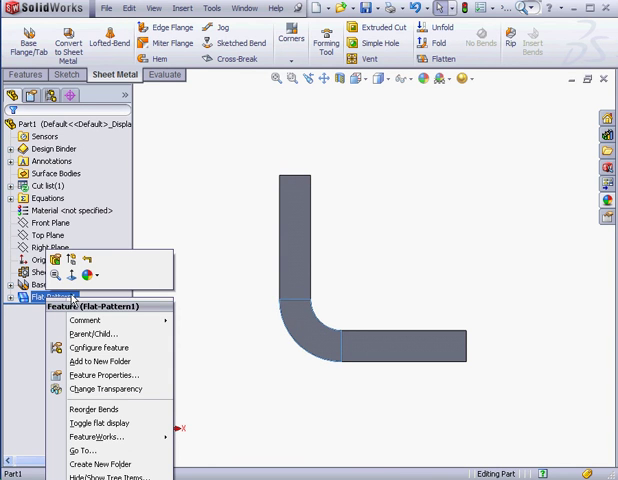
pyautogui.click(55, 259)
pyautogui.click(37, 202)
pyautogui.click(29, 130)
pyautogui.rightClick(63, 298)
pyautogui.click(87, 262)
# Measure the flattened bend edge (2.36 mm) and the full bottom edge (10.36 mm).
pyautogui.click(167, 76)
pyautogui.click(60, 42)
pyautogui.click(296, 361)
pyautogui.rightClick(298, 219)
pyautogui.click(356, 272)
pyautogui.click(460, 361)
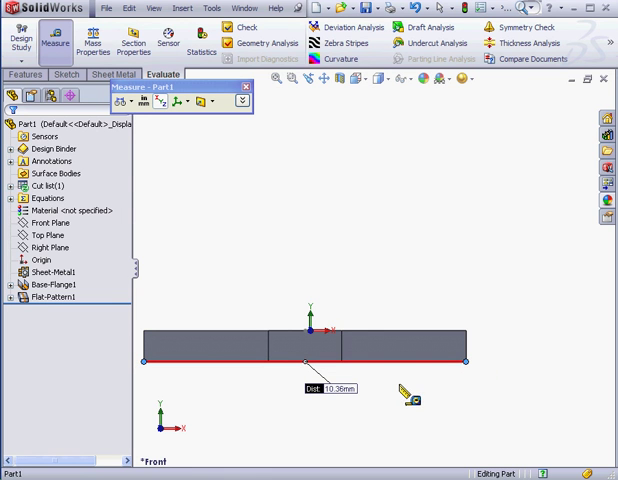
# Close Measure and start editing the Base-Flange1 feature from the feature tree.
pyautogui.click(246, 88)
pyautogui.click(10, 285)
pyautogui.rightClick(40, 297)
pyautogui.click(48, 272)
pyautogui.rightClick(67, 286)
pyautogui.click(76, 247)
# Toggle Reverse direction on Base-Flange1 until the 1 mm thickness sits inside the 5 mm lines.
pyautogui.click(37, 232)
pyautogui.click(36, 232)
pyautogui.click(36, 232)
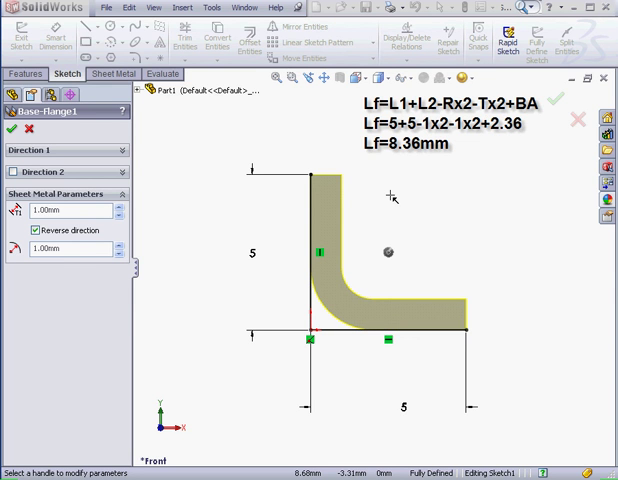
# Accept the flipped flange and measure the flat strip end to end at 8.36 mm.
pyautogui.click(12, 130)
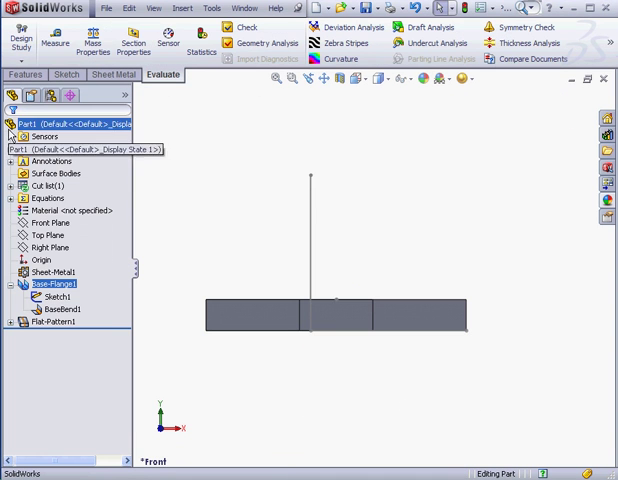
pyautogui.click(53, 45)
pyautogui.click(207, 330)
pyautogui.click(465, 330)
pyautogui.moveTo(365, 347); pyautogui.dragTo(323, 383)
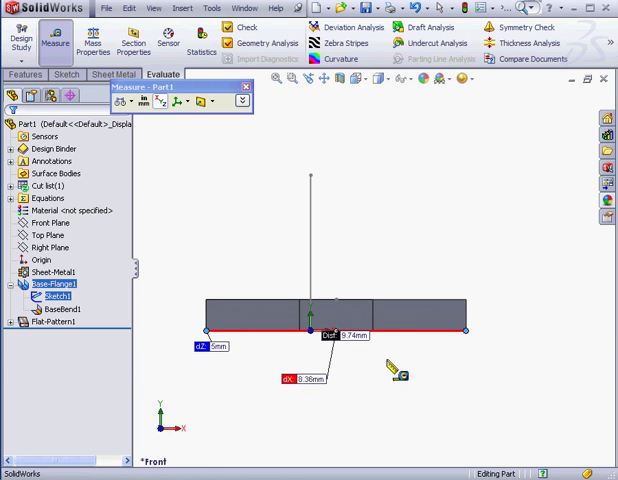
# Clear the measurement and measure the bend region edge at 2.36 mm.
pyautogui.rightClick(396, 366)
pyautogui.click(446, 409)
pyautogui.click(336, 300)
# Close Measure and suppress Flat-Pattern1 to refold the part into an L.
pyautogui.click(245, 87)
pyautogui.rightClick(72, 328)
pyautogui.click(96, 283)
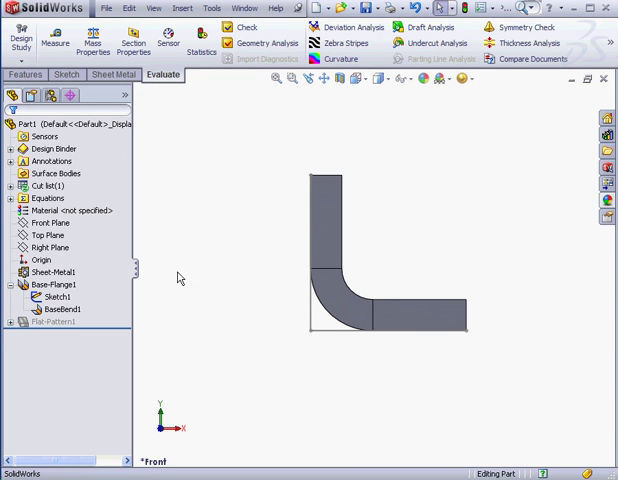